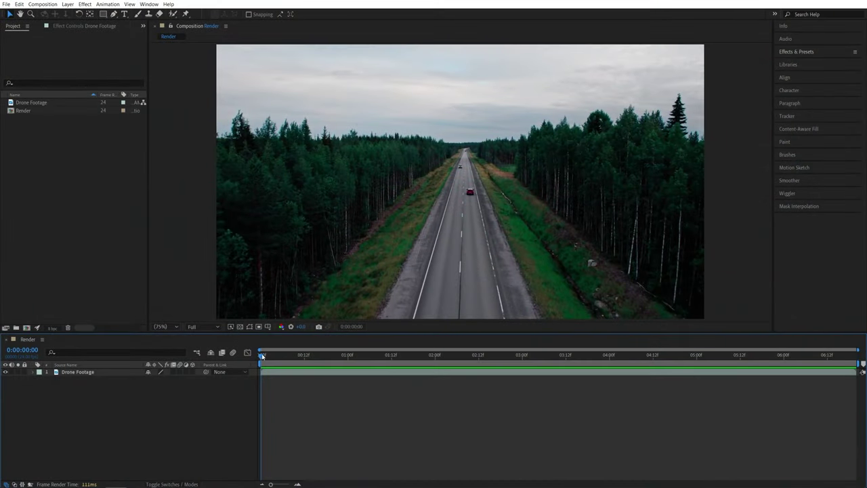
Preview and scrub through the drone footage around the two-second mark.
{"action": "mouse_move", "coordinate": [263, 356]}
{"action": "left_mouse_down"}
{"action": "mouse_move", "coordinate": [429, 358]}
{"action": "mouse_move", "coordinate": [277, 362]}
{"action": "left_mouse_up"}
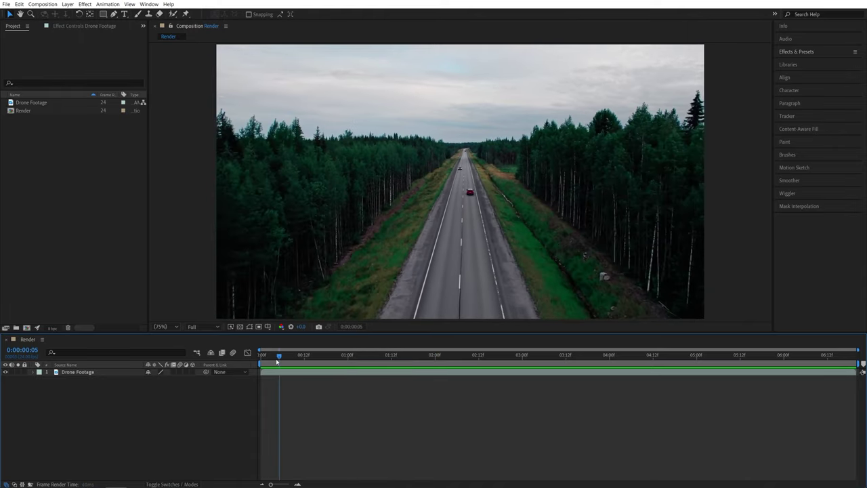
{"action": "key", "text": "space"}
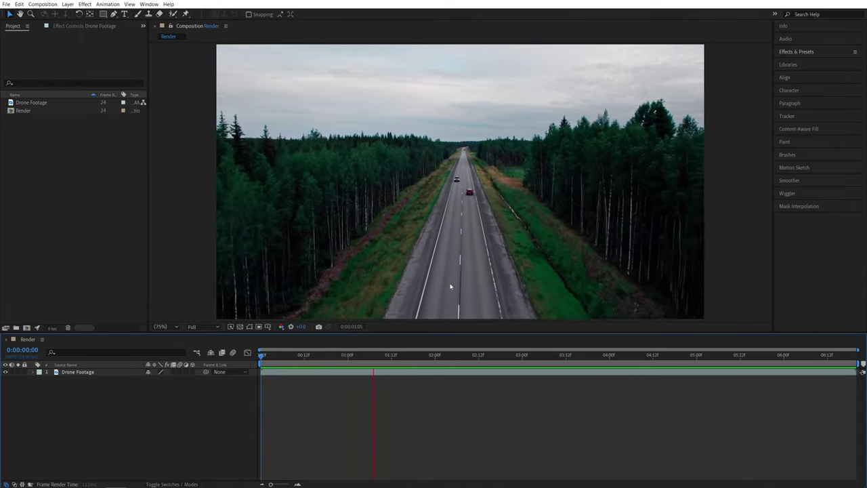
{"action": "left_click", "coordinate": [447, 359]}
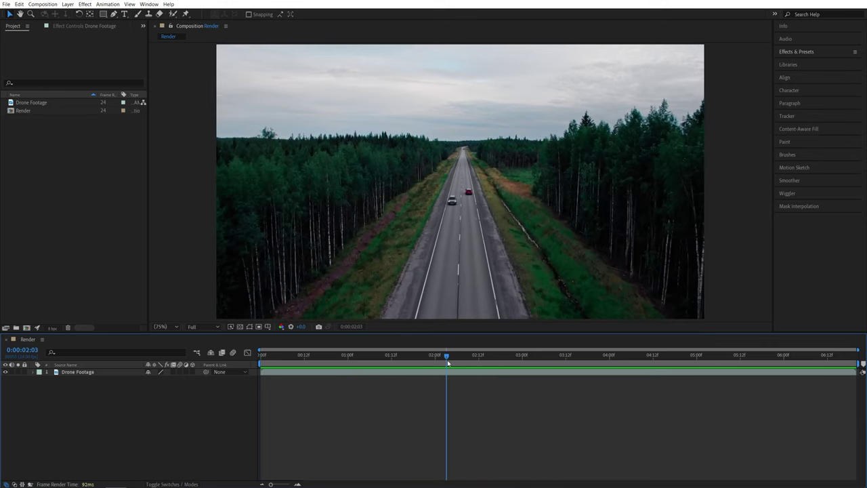
{"action": "left_click_drag", "start_coordinate": [447, 360], "coordinate": [428, 360]}
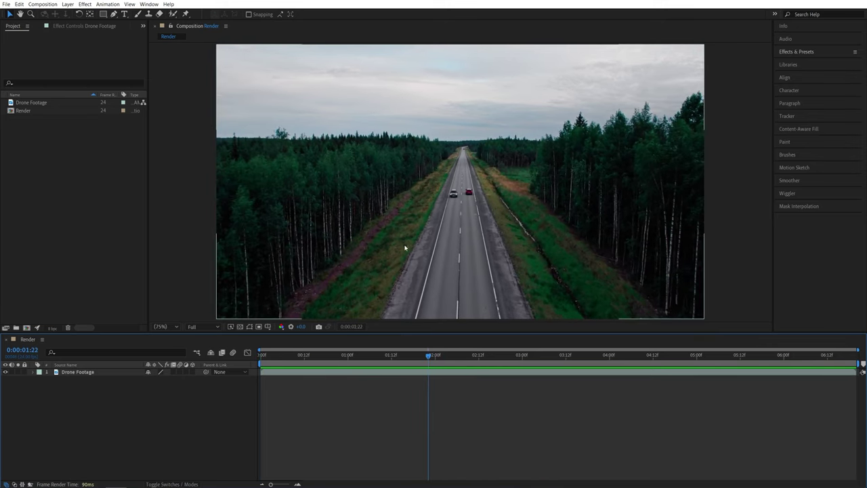
{"action": "left_click_drag", "start_coordinate": [428, 355], "coordinate": [475, 356]}
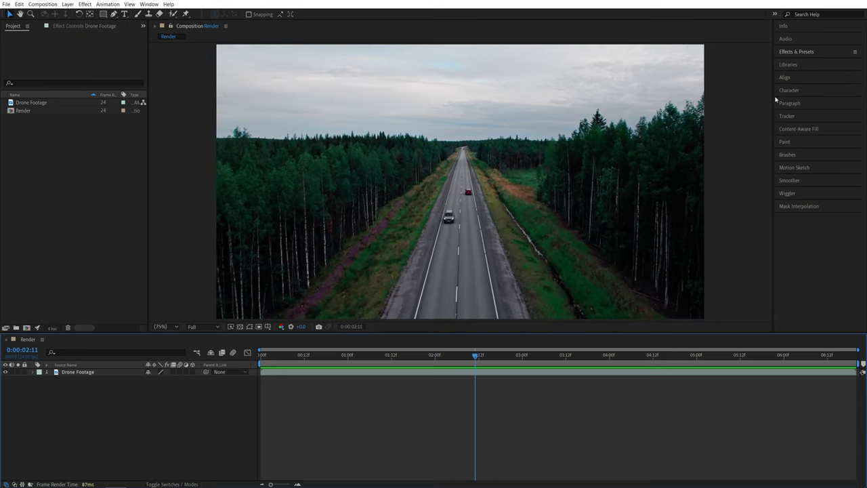
Apply the 3D Camera Tracker from a '3d ca' effects search to the Drone Footage.
{"action": "left_click", "coordinate": [797, 51]}
{"action": "left_click", "coordinate": [802, 63]}
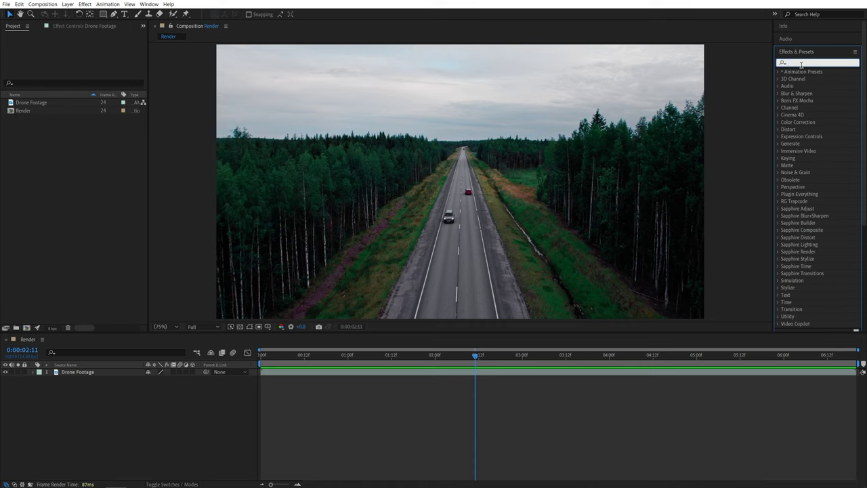
{"action": "type", "text": "3d ca"}
{"action": "left_click_drag", "start_coordinate": [817, 79], "coordinate": [83, 374]}
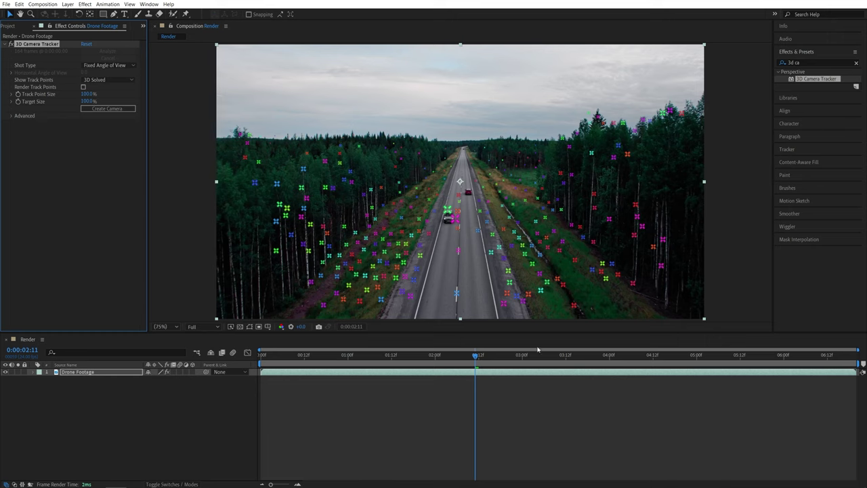
{"action": "left_click_drag", "start_coordinate": [478, 355], "coordinate": [367, 356]}
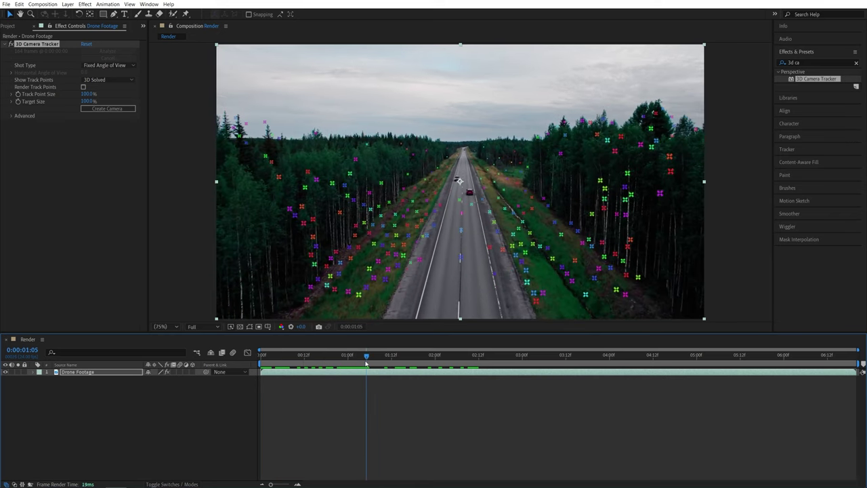
{"action": "left_click", "coordinate": [204, 409]}
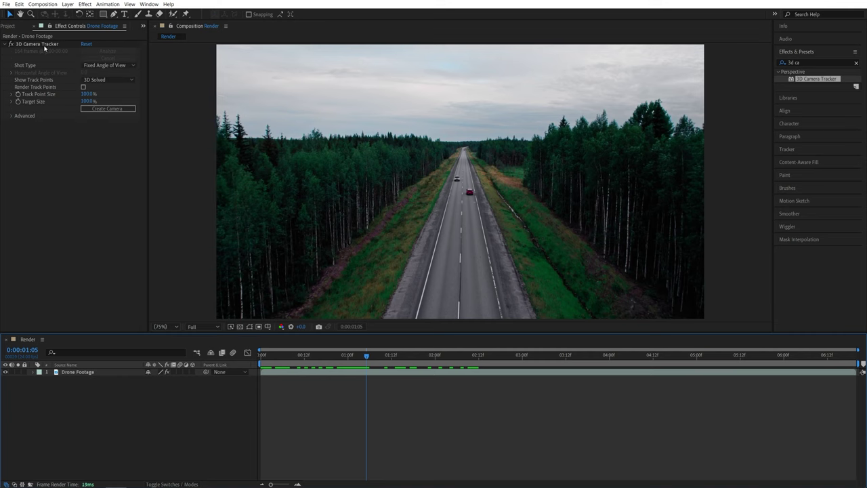
{"action": "left_click", "coordinate": [31, 45]}
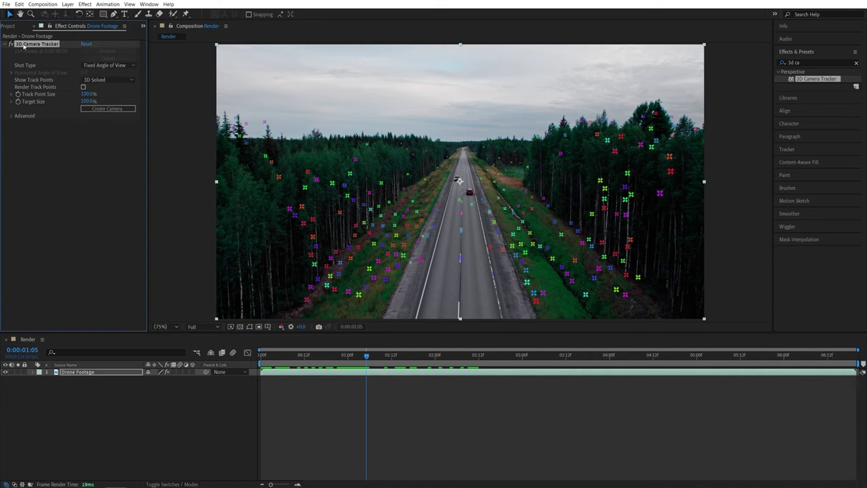
{"action": "left_click_drag", "start_coordinate": [366, 355], "coordinate": [272, 357]}
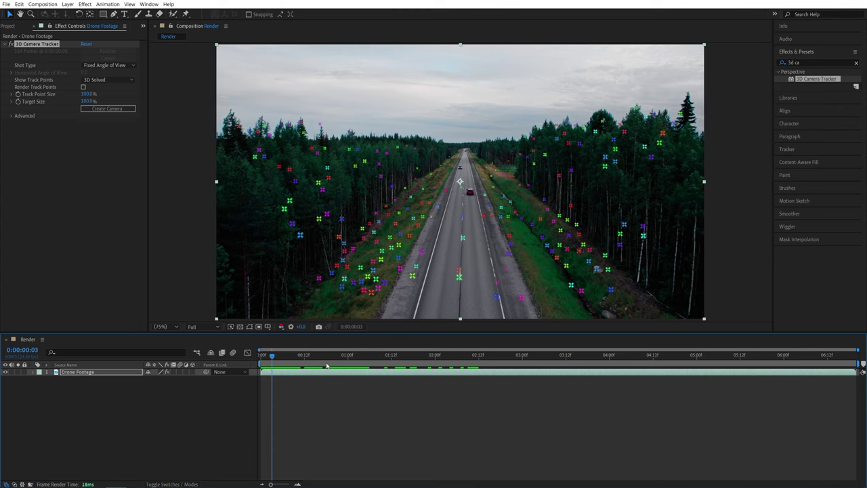
{"action": "left_click_drag", "start_coordinate": [272, 357], "coordinate": [276, 357]}
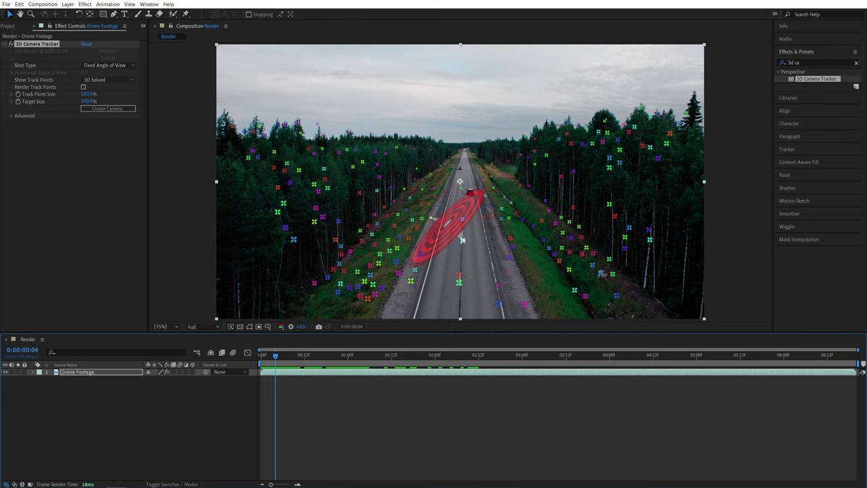
At the first frame, create a text layer and camera from three road track points.
{"action": "left_click_drag", "start_coordinate": [275, 357], "coordinate": [260, 357]}
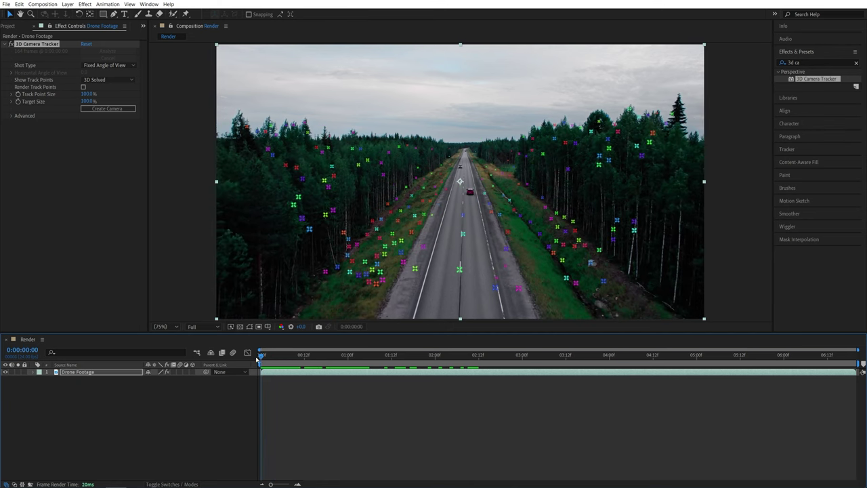
{"action": "left_click", "coordinate": [471, 222]}
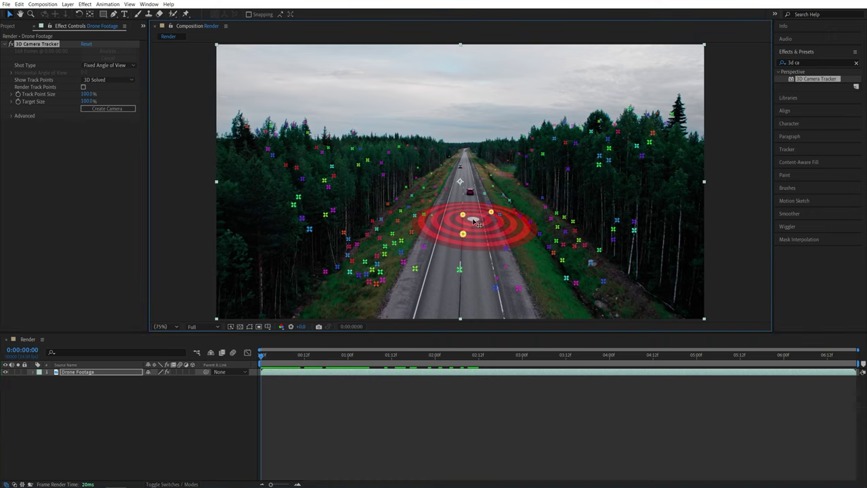
{"action": "right_click", "coordinate": [475, 222]}
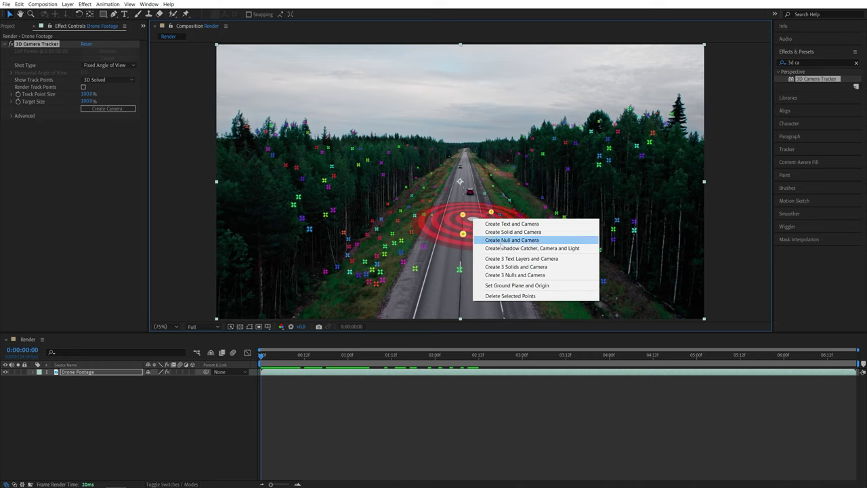
{"action": "left_click", "coordinate": [529, 224]}
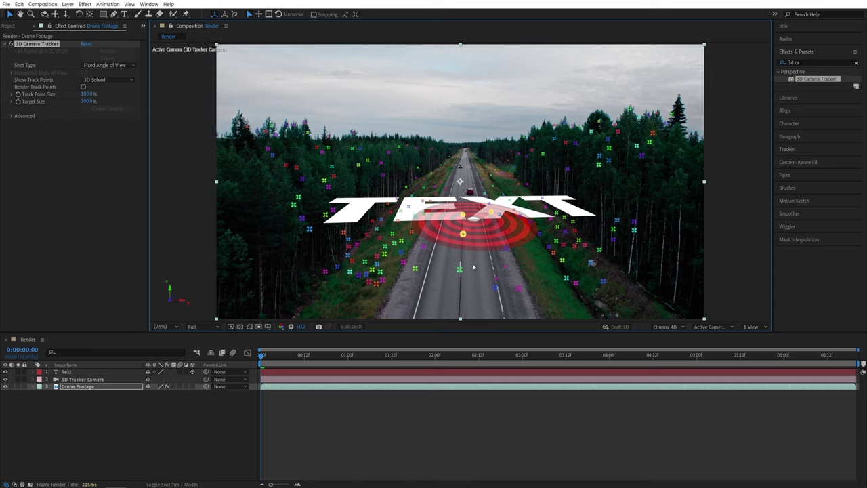
Set the Text layer's Scale to 250%.
{"action": "left_click", "coordinate": [40, 372]}
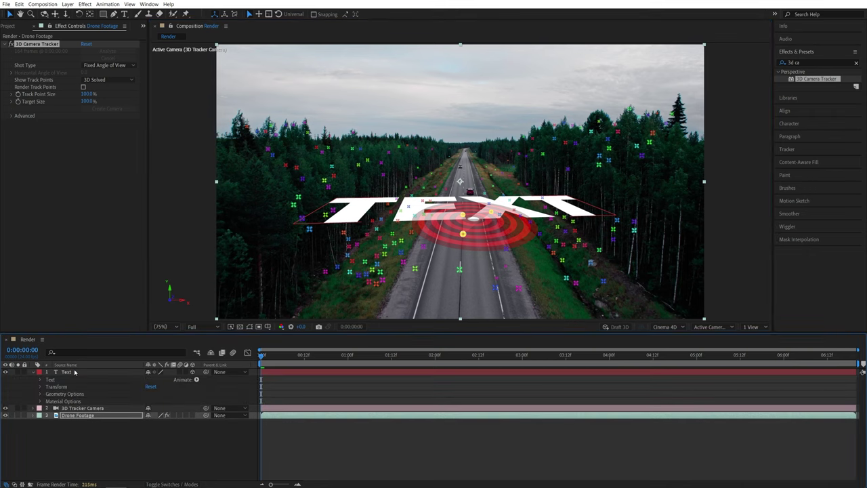
{"action": "left_click", "coordinate": [40, 386]}
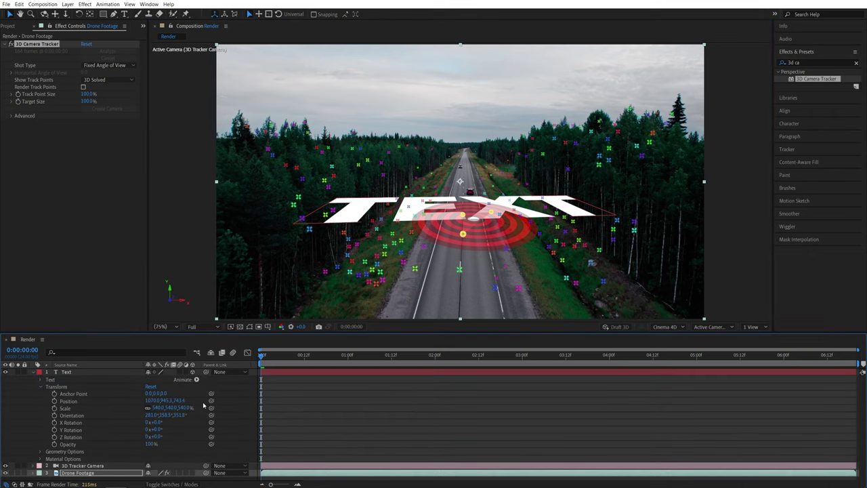
{"action": "left_click_drag", "start_coordinate": [162, 408], "coordinate": [156, 408]}
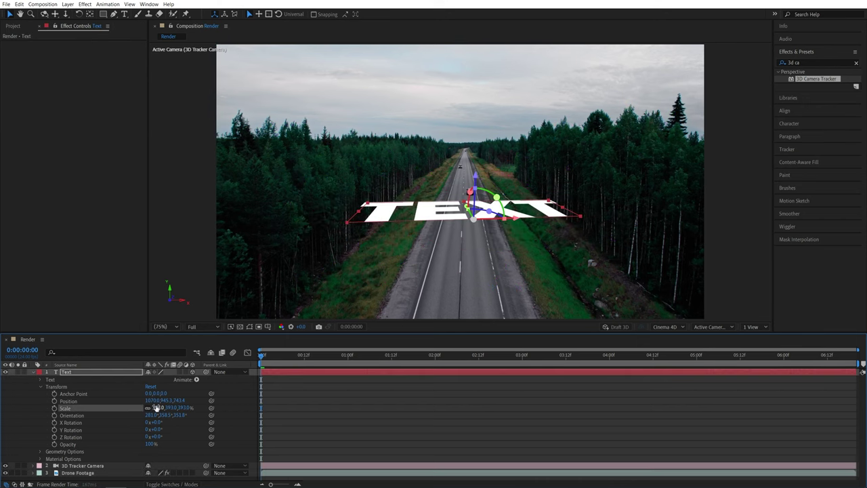
{"action": "left_click", "coordinate": [156, 408]}
{"action": "type", "text": "250"}
{"action": "key", "text": "Return"}
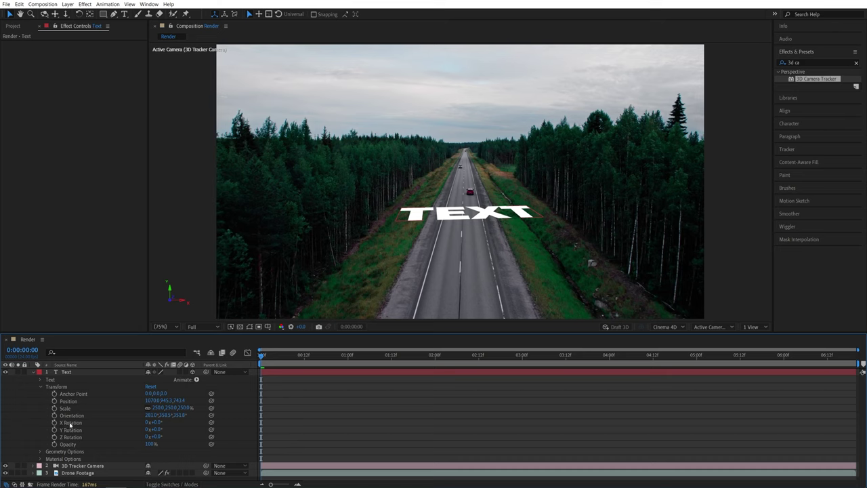
Rotate the text 90° on X and tilt it slightly around Y.
{"action": "left_click_drag", "start_coordinate": [154, 422], "coordinate": [197, 423]}
{"action": "left_click", "coordinate": [157, 423]}
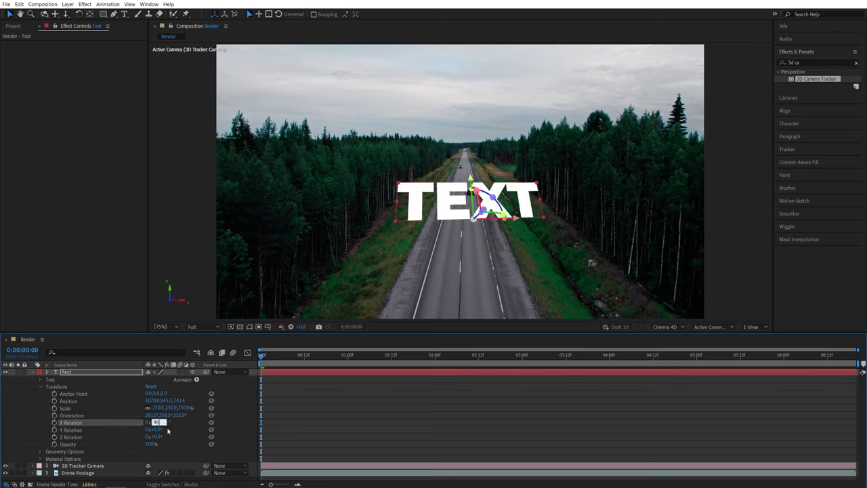
{"action": "type", "text": "90"}
{"action": "left_click", "coordinate": [177, 432]}
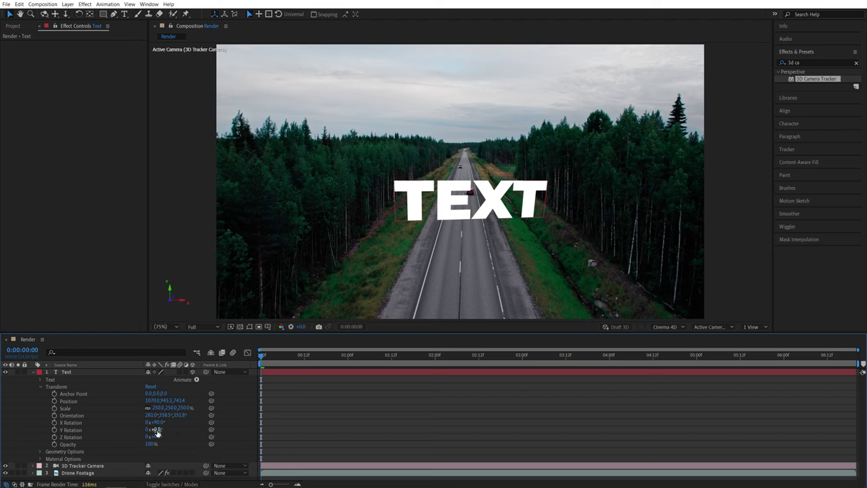
{"action": "mouse_move", "coordinate": [156, 430]}
{"action": "left_mouse_down"}
{"action": "mouse_move", "coordinate": [194, 429]}
{"action": "mouse_move", "coordinate": [150, 437]}
{"action": "left_mouse_up"}
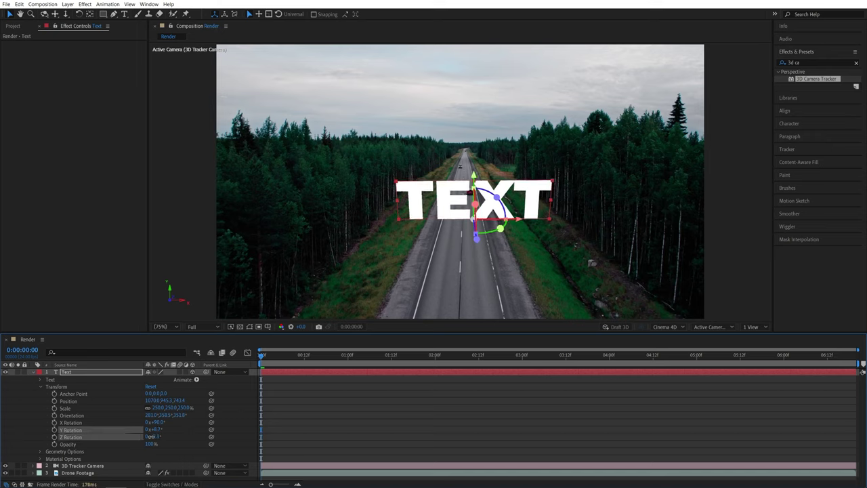
Nudge the text's Z tilt, then move it left and higher above the road.
{"action": "left_click_drag", "start_coordinate": [150, 438], "coordinate": [151, 439]}
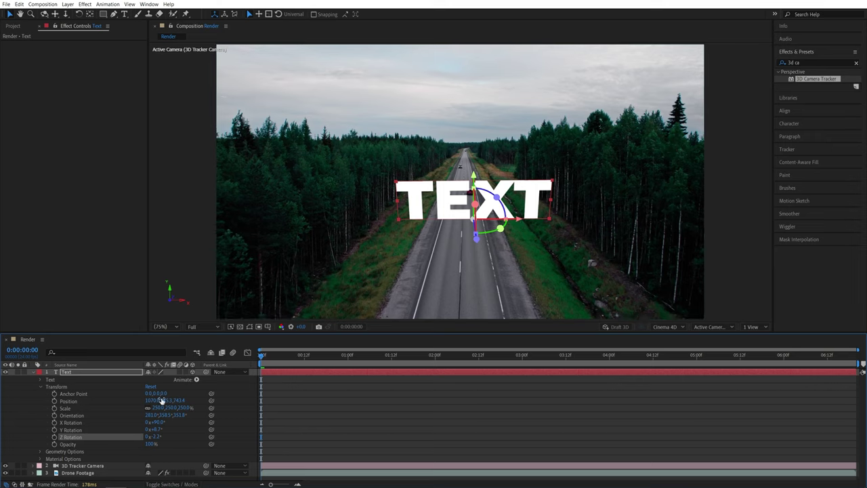
{"action": "left_click_drag", "start_coordinate": [520, 223], "coordinate": [511, 224]}
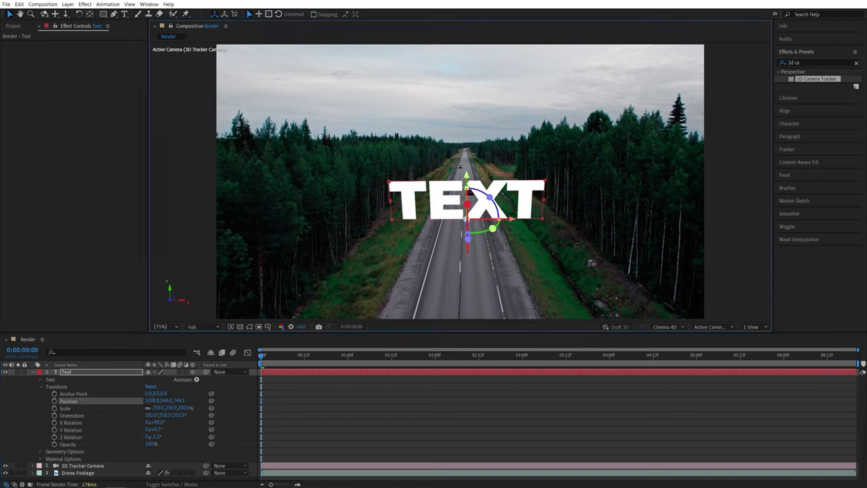
{"action": "left_click_drag", "start_coordinate": [468, 170], "coordinate": [467, 105]}
Level the text with a small Z rotation and check it at 0:00:02:04.
{"action": "left_click_drag", "start_coordinate": [271, 364], "coordinate": [359, 357]}
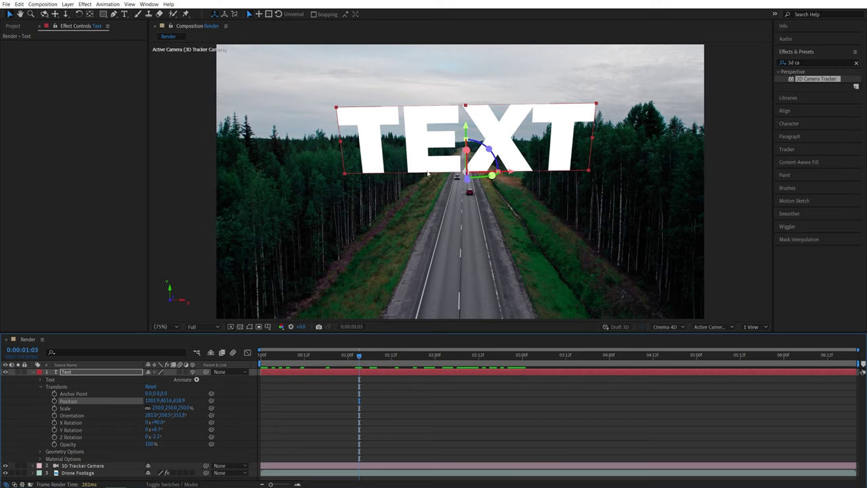
{"action": "left_click_drag", "start_coordinate": [157, 438], "coordinate": [163, 436]}
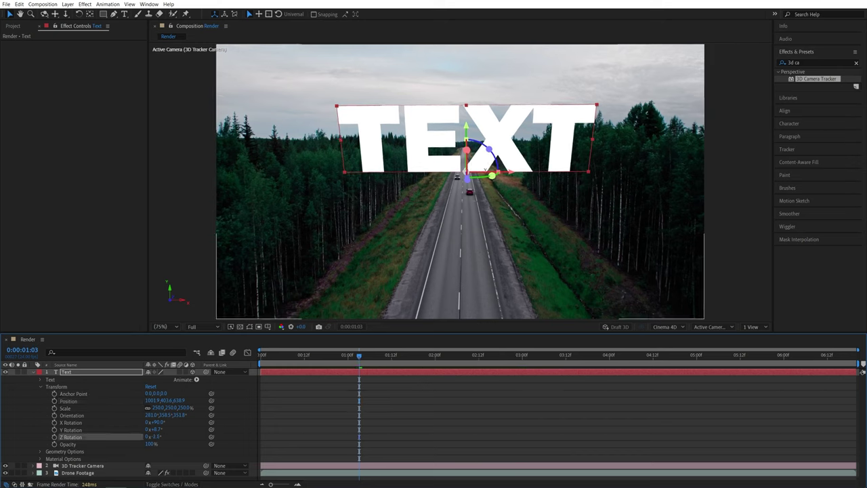
{"action": "left_click_drag", "start_coordinate": [363, 364], "coordinate": [450, 364]}
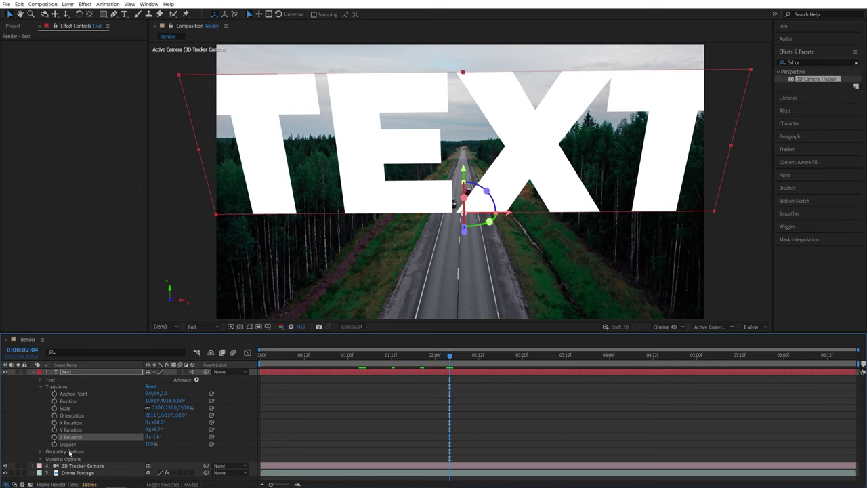
Keep Cinema 4D as the 3D renderer in the Render composition's settings.
{"action": "left_click", "coordinate": [49, 454]}
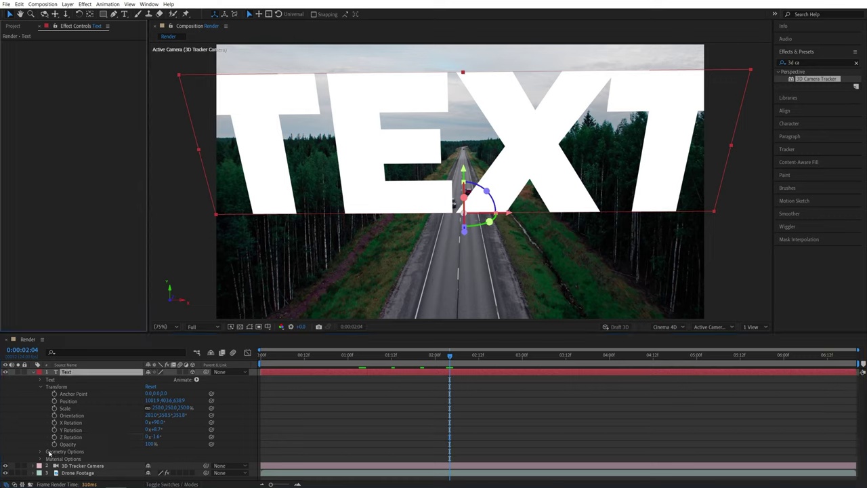
{"action": "left_click", "coordinate": [43, 4]}
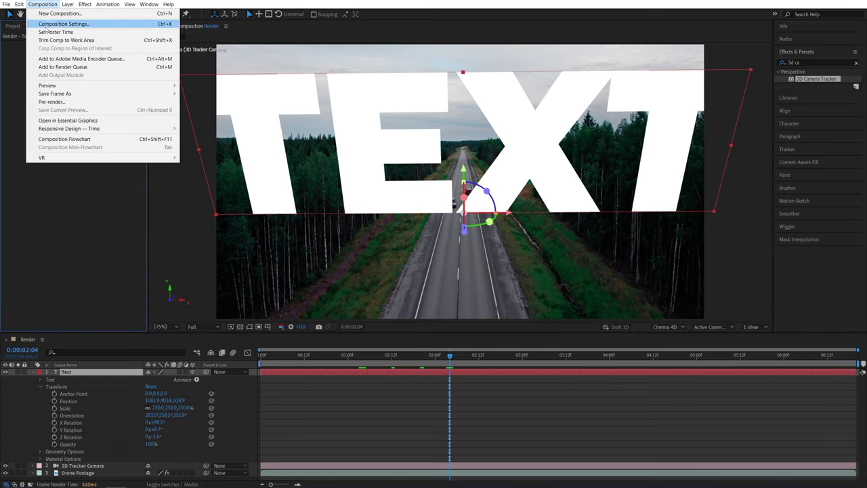
{"action": "left_click", "coordinate": [84, 25]}
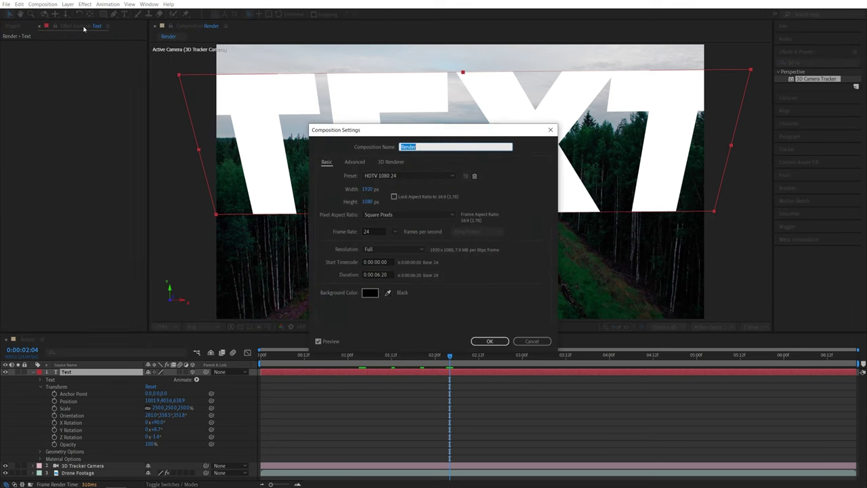
{"action": "left_click", "coordinate": [396, 163]}
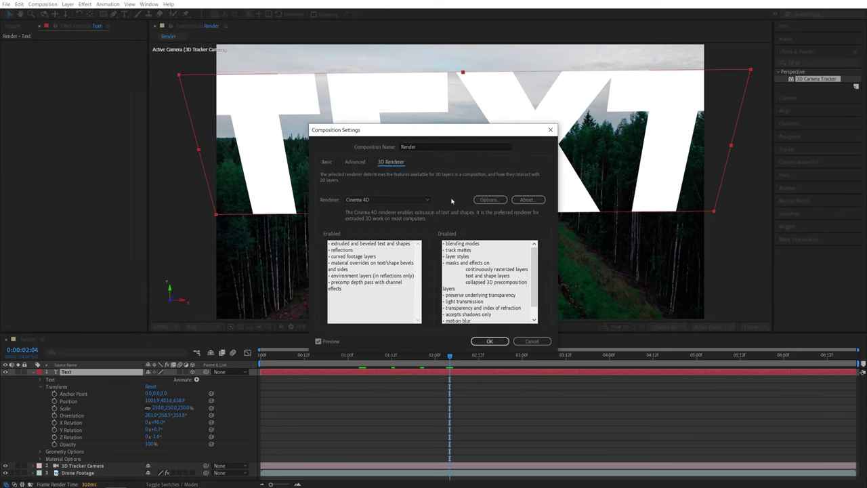
{"action": "left_click", "coordinate": [387, 201]}
{"action": "left_click", "coordinate": [377, 219]}
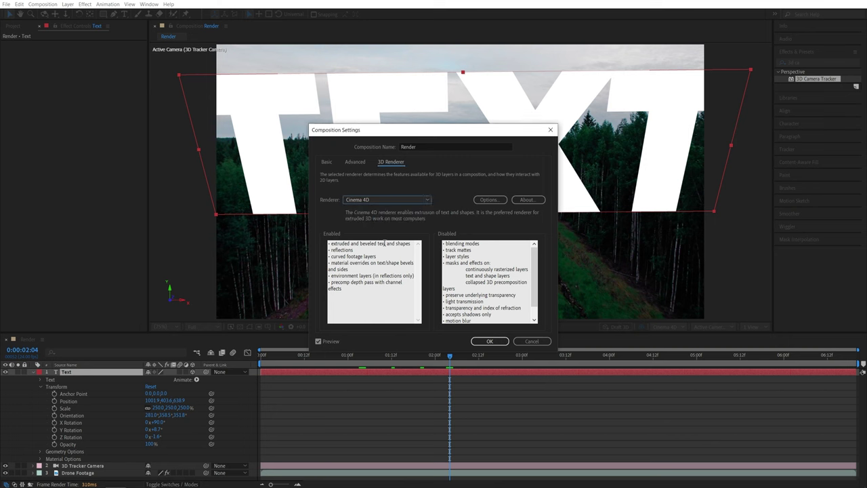
{"action": "left_click", "coordinate": [492, 343]}
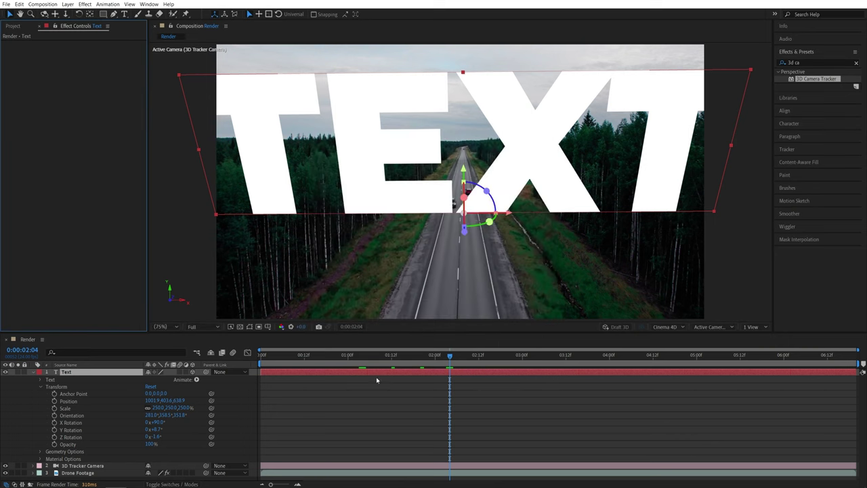
Set the Text layer's Extrusion Depth to 50 in Geometry Options.
{"action": "left_click", "coordinate": [40, 452]}
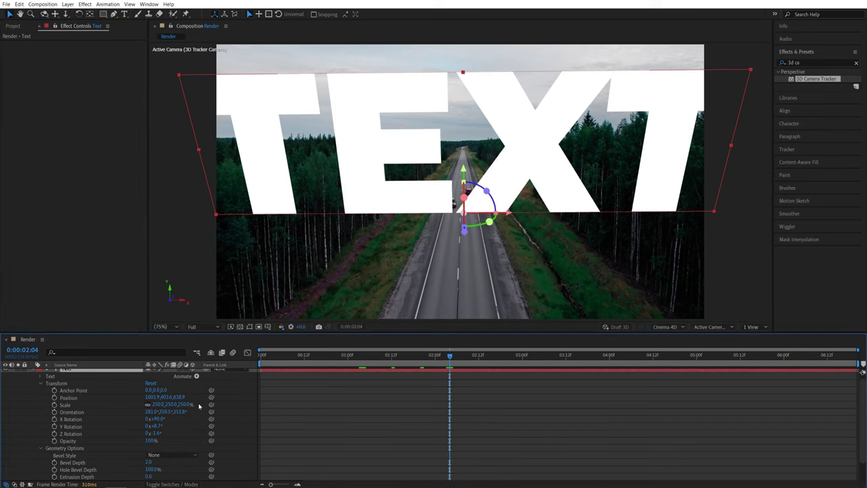
{"action": "scroll", "coordinate": [199, 405], "scroll_direction": "down", "scroll_amount": 1}
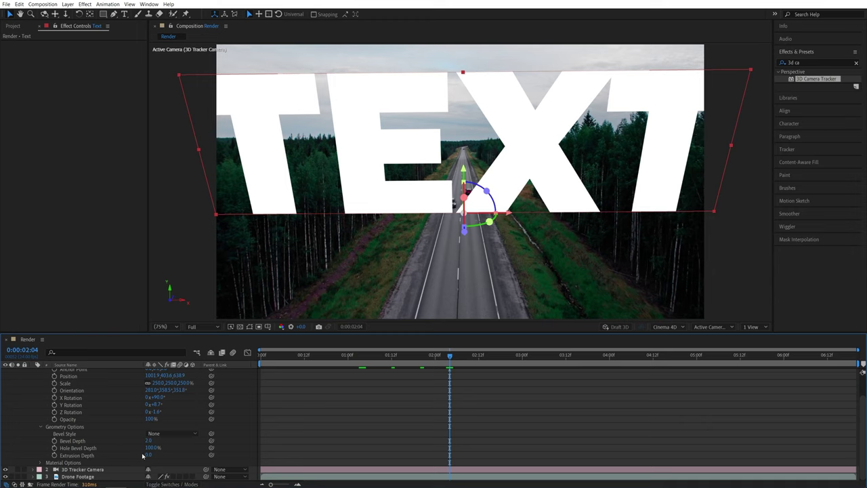
{"action": "left_click_drag", "start_coordinate": [148, 455], "coordinate": [172, 453]}
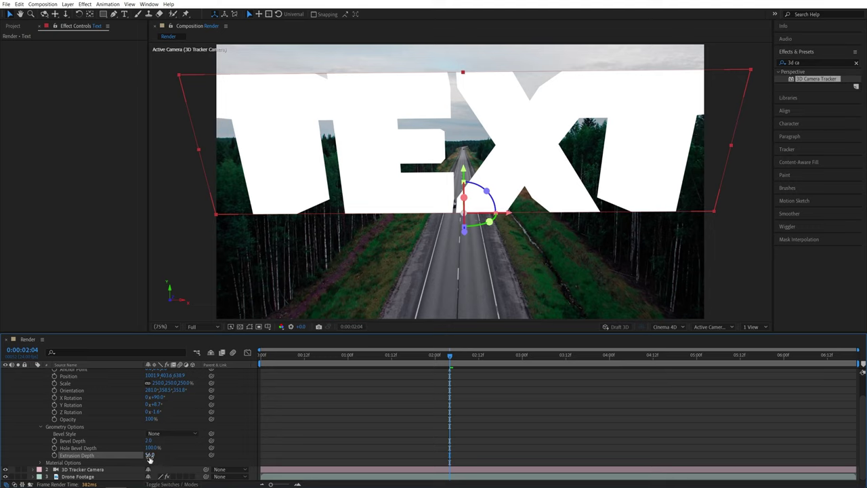
{"action": "left_click", "coordinate": [149, 456]}
{"action": "type", "text": "50"}
{"action": "key", "text": "Return"}
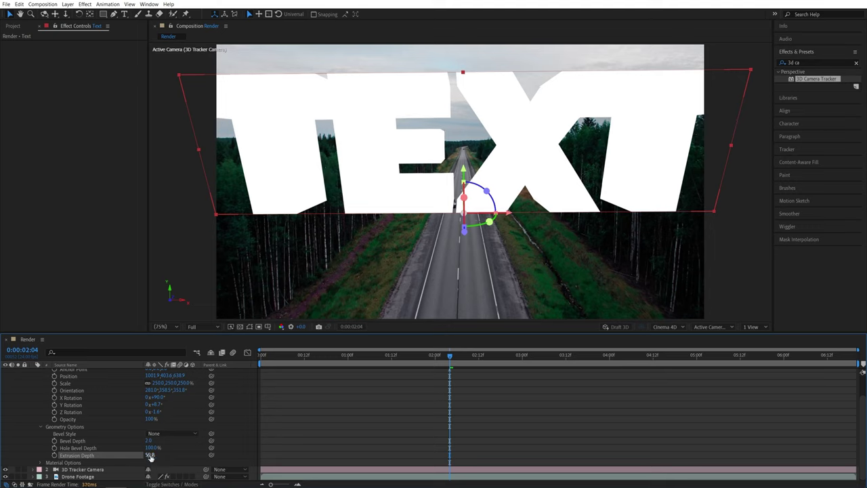
{"action": "left_click", "coordinate": [228, 393]}
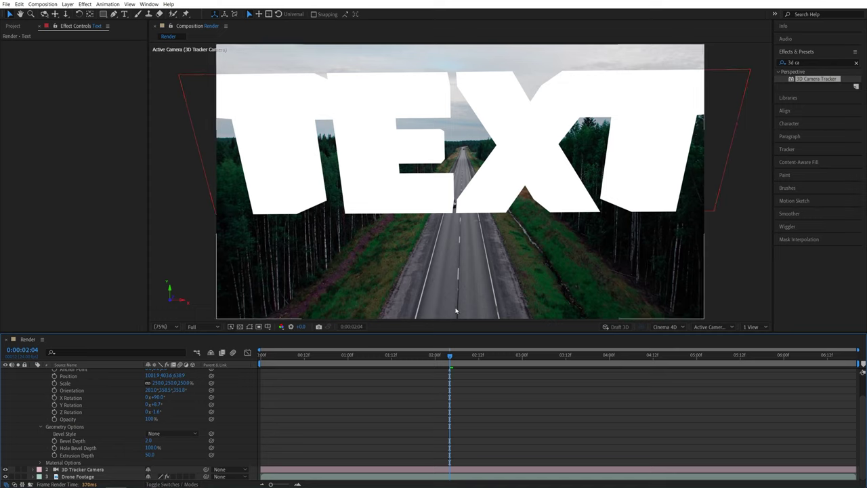
Add a new Point light with Casts Shadows enabled.
{"action": "left_click", "coordinate": [68, 4]}
{"action": "mouse_move", "coordinate": [78, 13]}
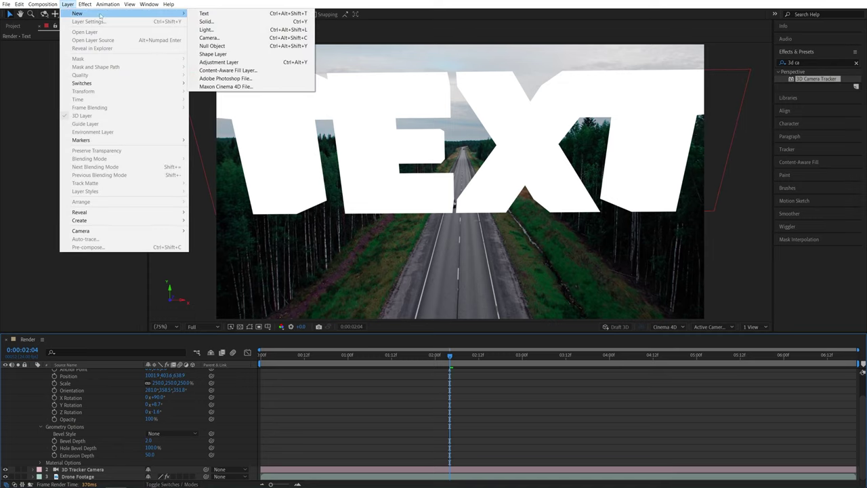
{"action": "left_click", "coordinate": [223, 30]}
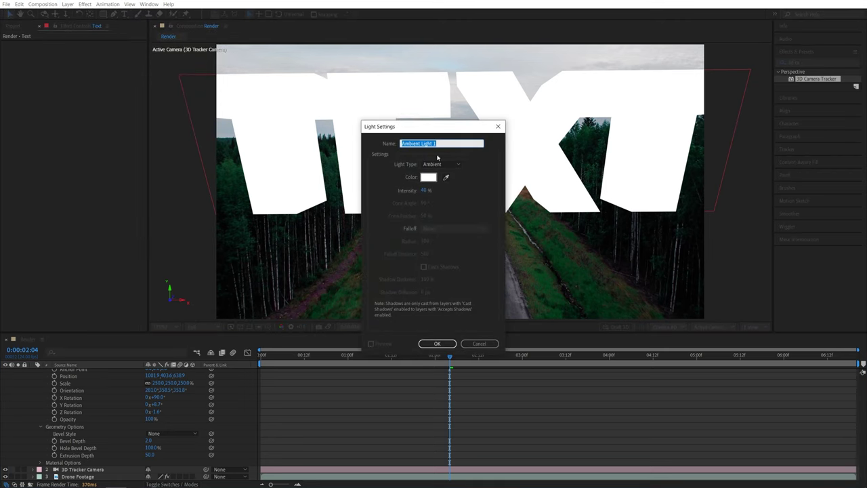
{"action": "left_click", "coordinate": [439, 164]}
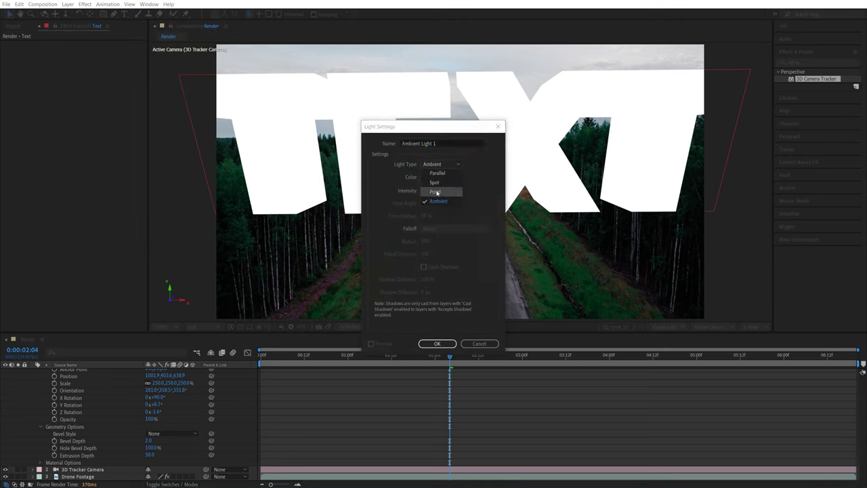
{"action": "left_click", "coordinate": [437, 193]}
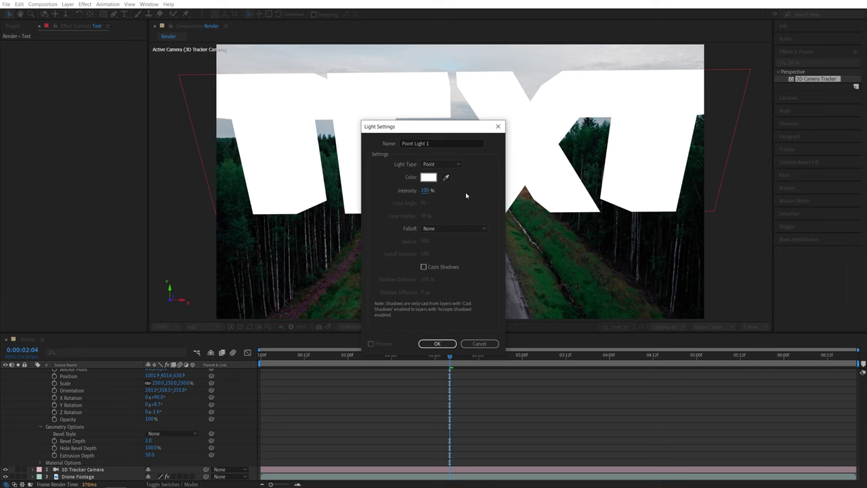
{"action": "left_click", "coordinate": [423, 267]}
{"action": "left_click", "coordinate": [437, 344]}
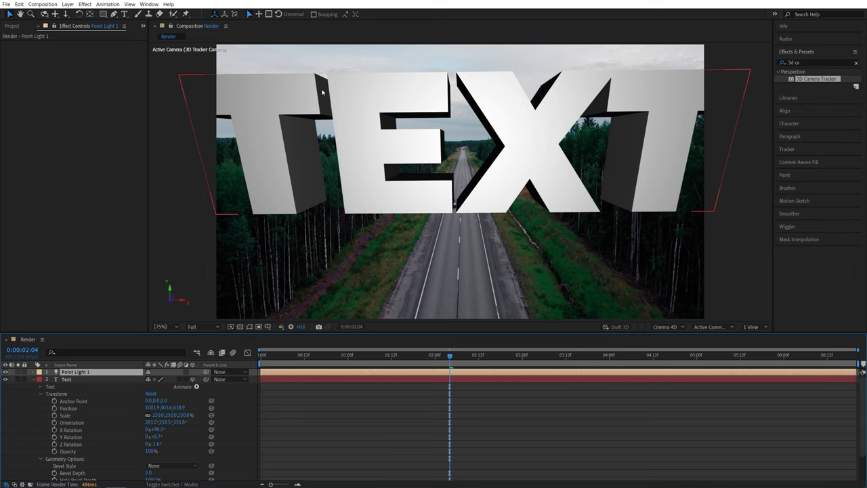
Show 2 Views with a Left view and raise the point light higher.
{"action": "left_click", "coordinate": [757, 328]}
{"action": "left_click", "coordinate": [753, 350]}
{"action": "left_click", "coordinate": [709, 329]}
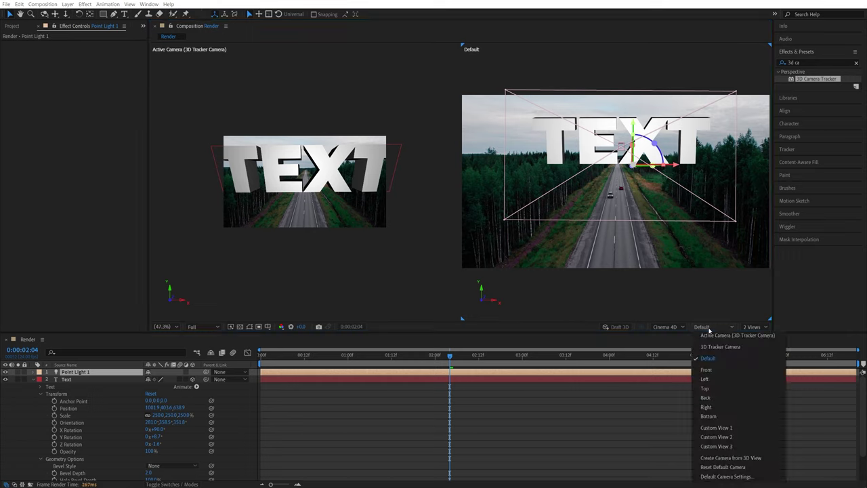
{"action": "left_click", "coordinate": [705, 379]}
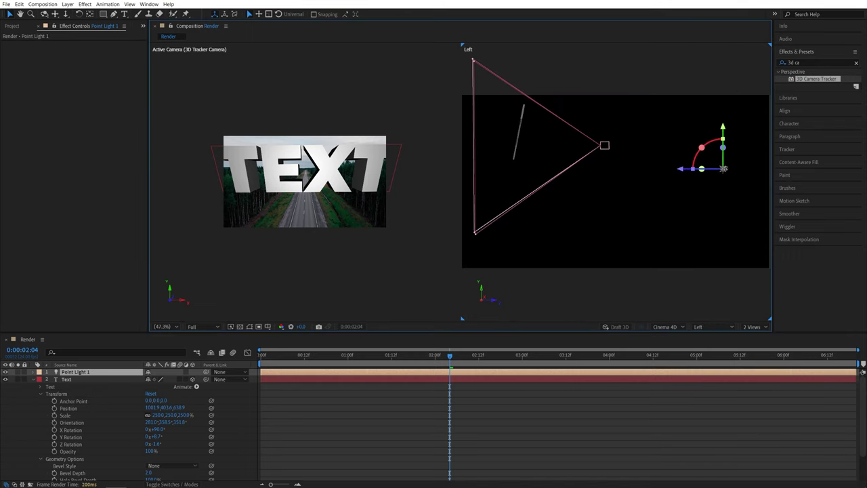
{"action": "left_click_drag", "start_coordinate": [724, 169], "coordinate": [725, 61]}
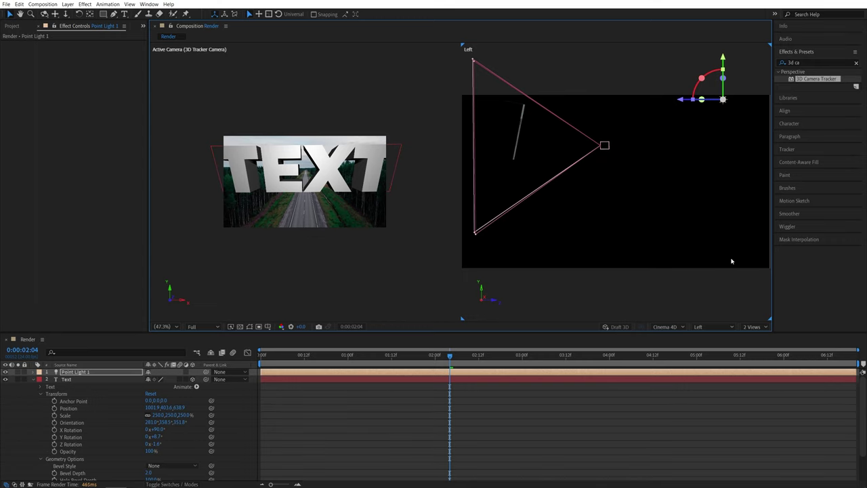
Return to 1 View and add an Ambient light at intensity 4, toggling it to compare.
{"action": "left_click", "coordinate": [754, 326]}
{"action": "left_click", "coordinate": [761, 343]}
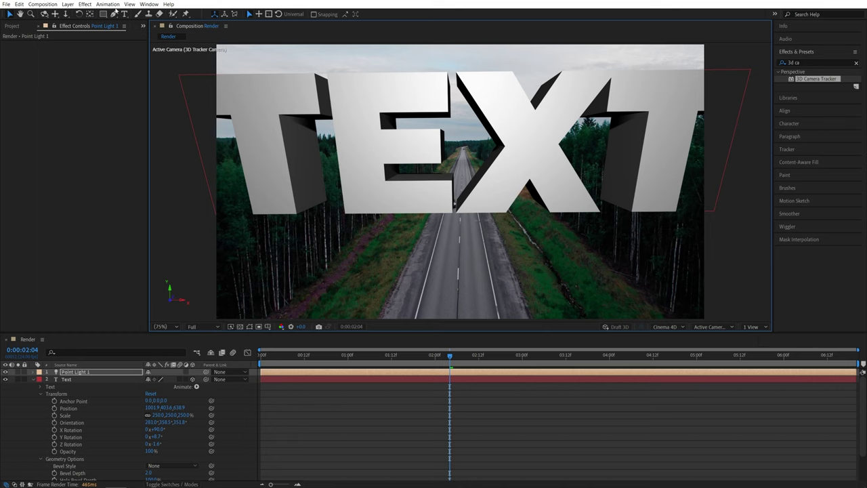
{"action": "left_click", "coordinate": [68, 4]}
{"action": "mouse_move", "coordinate": [74, 14]}
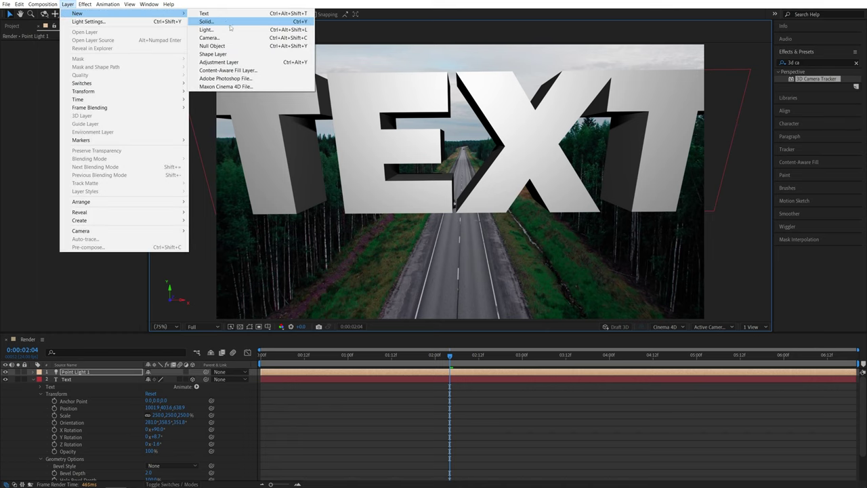
{"action": "left_click", "coordinate": [210, 29]}
{"action": "left_click", "coordinate": [444, 166]}
{"action": "left_click", "coordinate": [437, 200]}
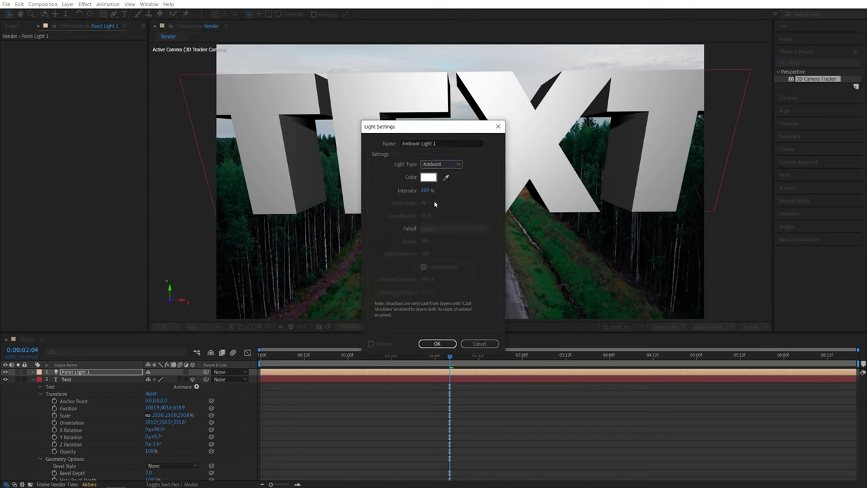
{"action": "left_click", "coordinate": [426, 191]}
{"action": "type", "text": "4"}
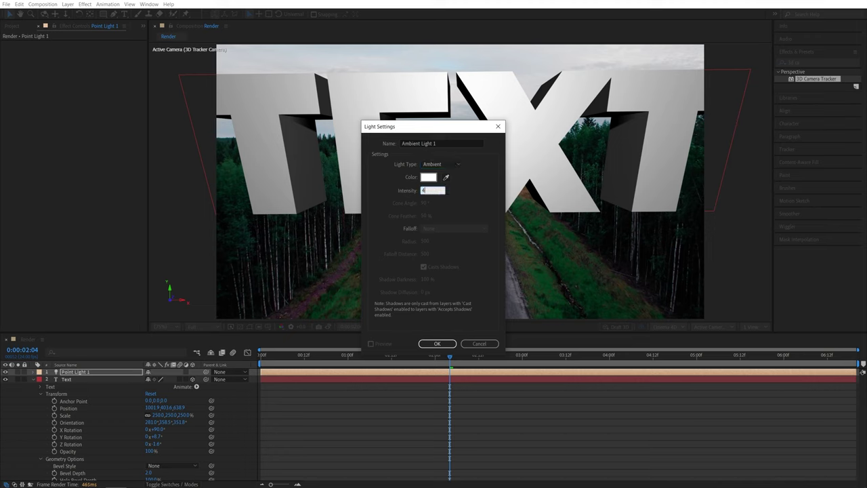
{"action": "left_click", "coordinate": [437, 343]}
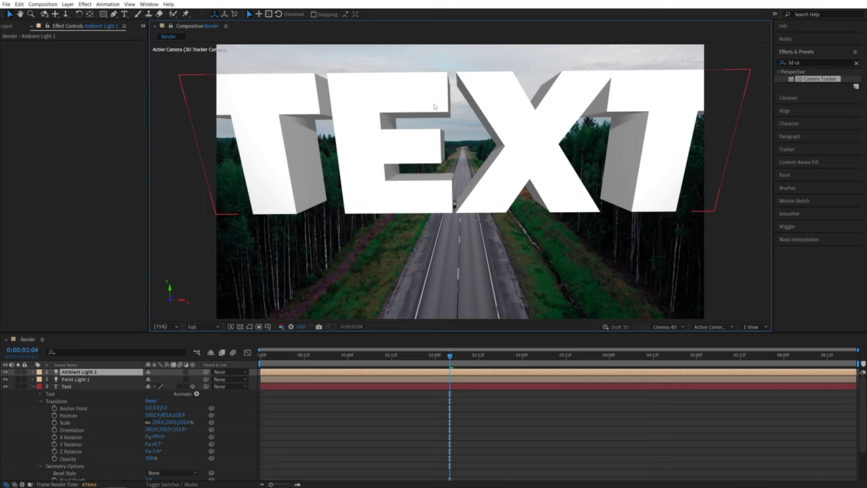
{"action": "left_click", "coordinate": [5, 372]}
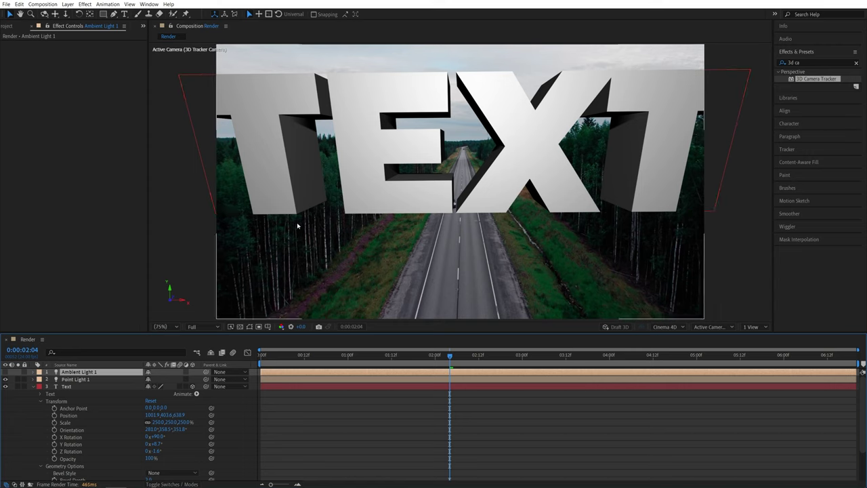
{"action": "left_click", "coordinate": [5, 372]}
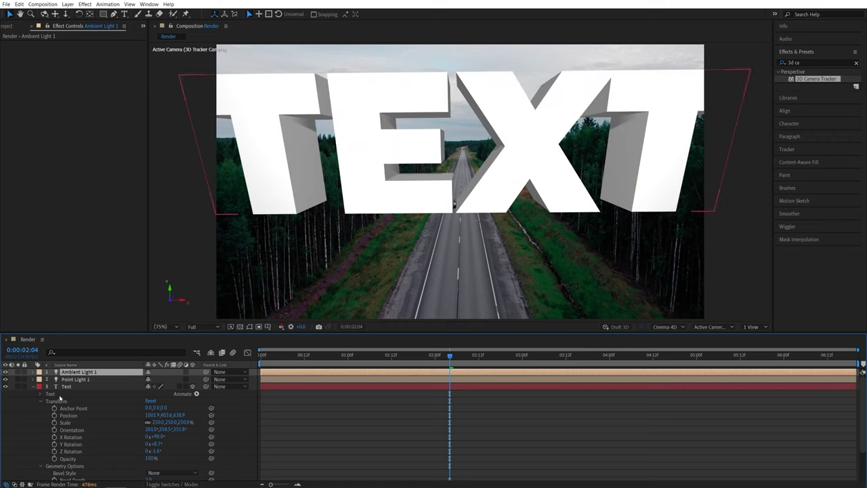
Give the text a Convex bevel style with Bevel Depth 1.0.
{"action": "scroll", "coordinate": [111, 431], "scroll_direction": "down", "scroll_amount": 3}
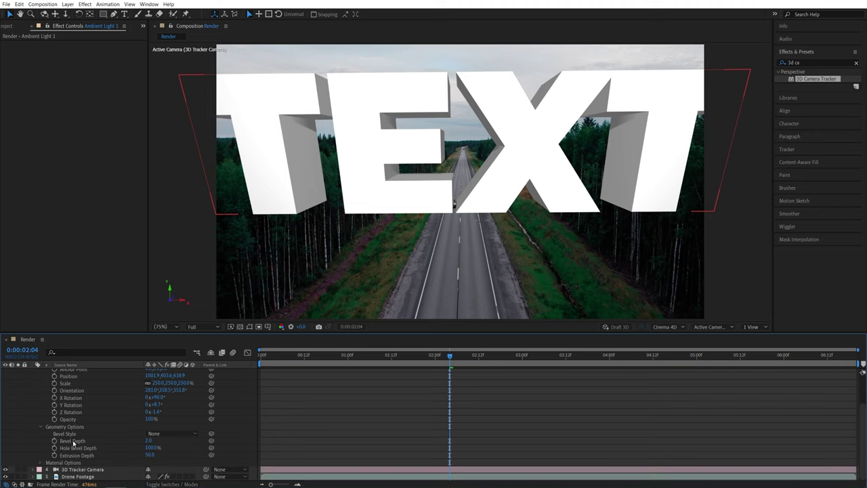
{"action": "left_click", "coordinate": [145, 434]}
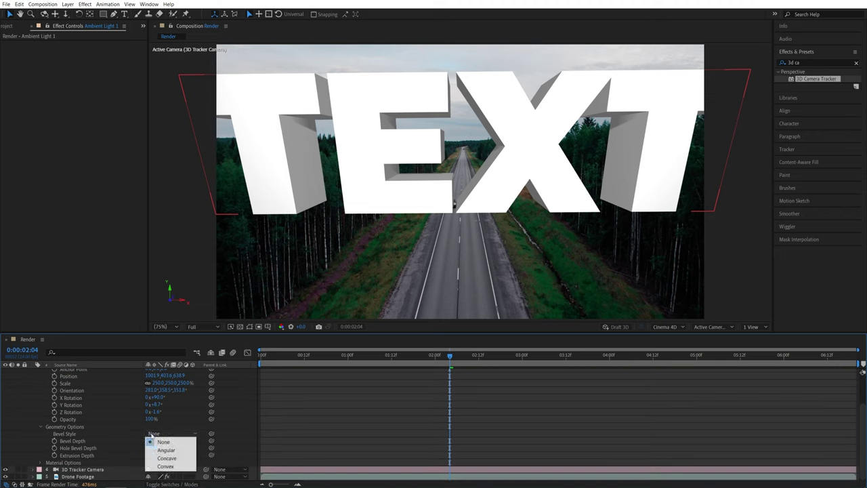
{"action": "left_click", "coordinate": [166, 467]}
{"action": "left_click", "coordinate": [149, 440]}
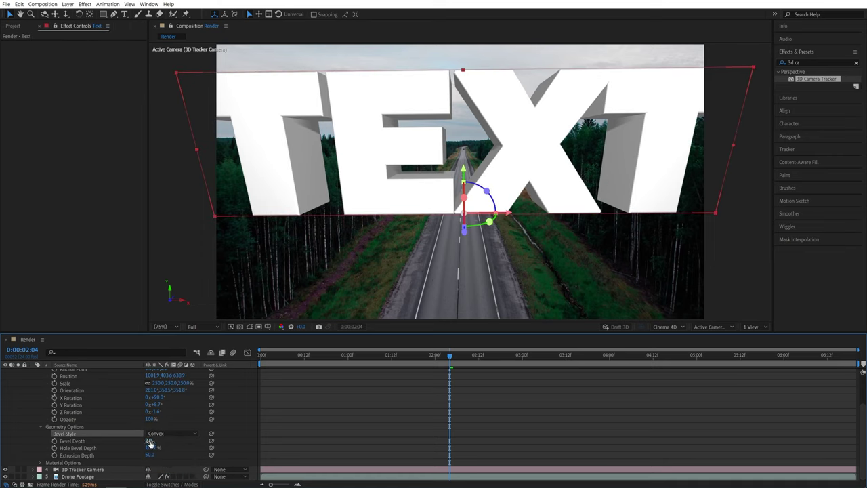
{"action": "type", "text": "1"}
{"action": "key", "text": "Return"}
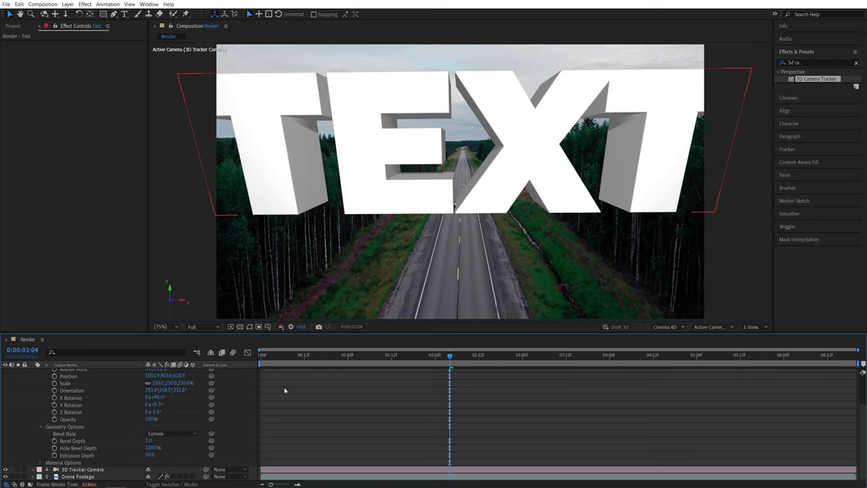
{"action": "scroll", "coordinate": [113, 393], "scroll_direction": "up", "scroll_amount": 5}
From the start, scrub with Draft 3D on, then turn it off and play the preview.
{"action": "left_click", "coordinate": [39, 386]}
{"action": "key", "text": "Page_Up"}
{"action": "key", "text": "Page_Up"}
{"action": "key", "text": "Page_Up"}
{"action": "key", "text": "Page_Up"}
{"action": "key", "text": "Page_Up"}
{"action": "key", "text": "Page_Up"}
{"action": "key", "text": "Page_Up"}
{"action": "key", "text": "Page_Up"}
{"action": "key", "text": "Page_Up"}
{"action": "key", "text": "Page_Up"}
{"action": "key", "text": "Page_Up"}
{"action": "key", "text": "Page_Up"}
{"action": "key", "text": "Page_Up"}
{"action": "key", "text": "Page_Up"}
{"action": "key", "text": "Page_Up"}
{"action": "key", "text": "Page_Up"}
{"action": "key", "text": "Page_Up"}
{"action": "key", "text": "Page_Up"}
{"action": "key", "text": "Page_Up"}
{"action": "key", "text": "Page_Up"}
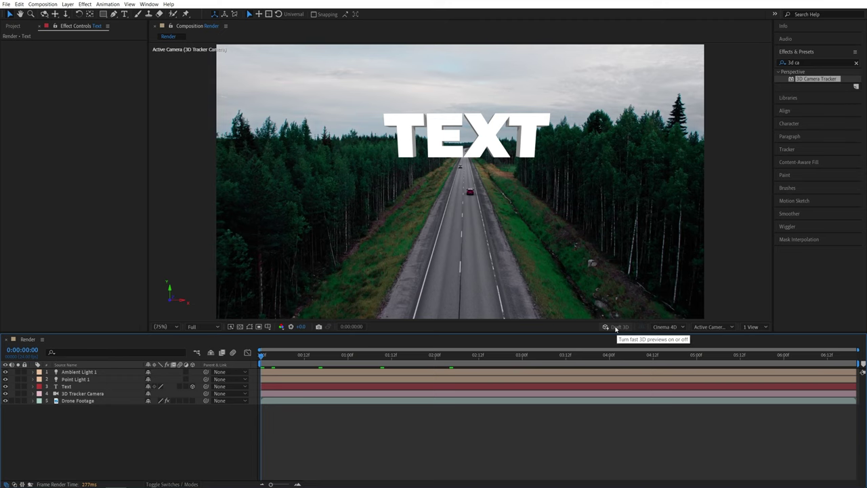
{"action": "left_click", "coordinate": [616, 328]}
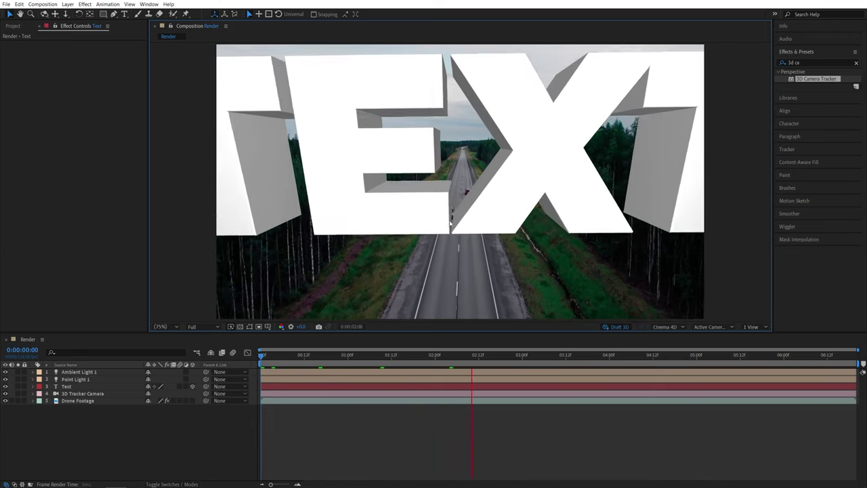
{"action": "left_click", "coordinate": [549, 357]}
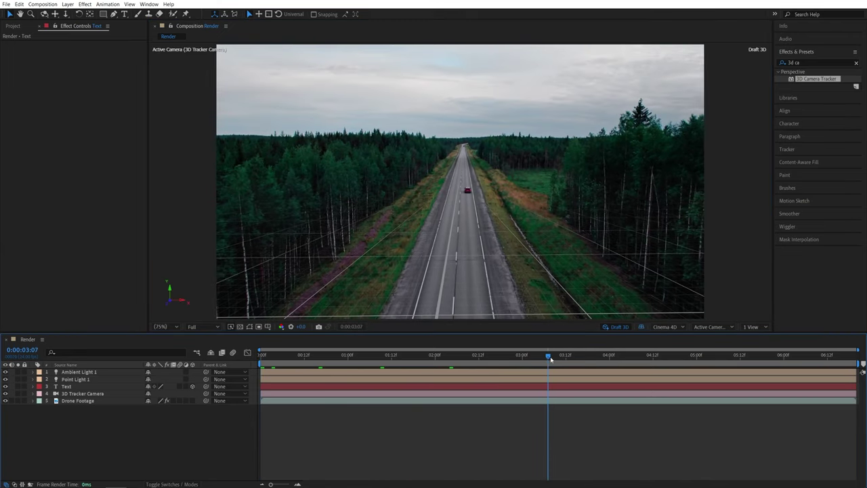
{"action": "left_click_drag", "start_coordinate": [551, 359], "coordinate": [238, 372]}
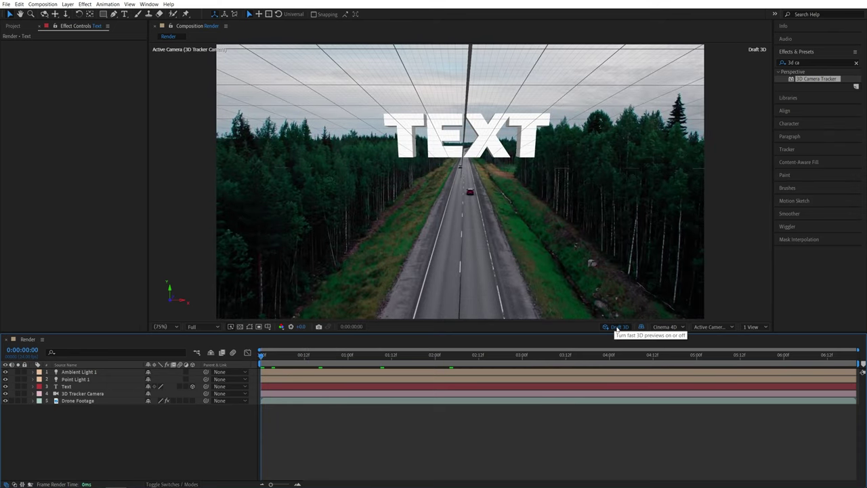
{"action": "left_click", "coordinate": [617, 328]}
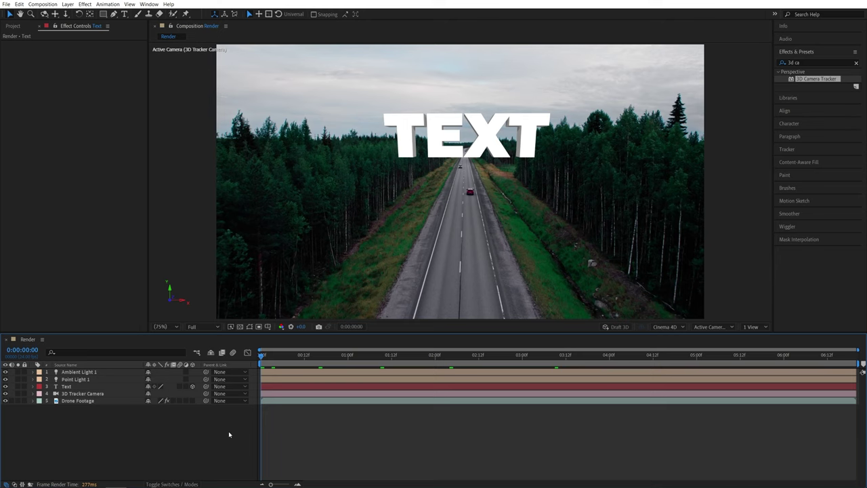
{"action": "key", "text": "space"}
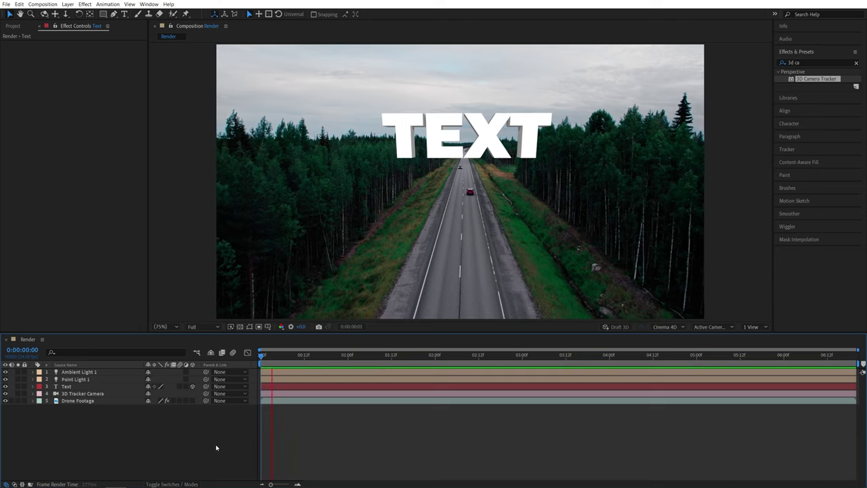